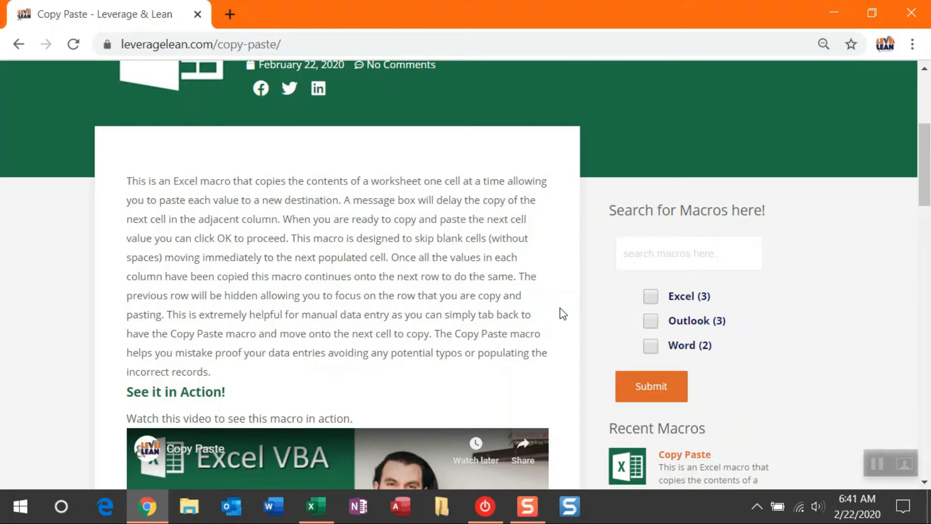
# Review the Copy Paste macro page and copy the complete code listed under The Code.
pyautogui.scroll(-6, 563, 314)
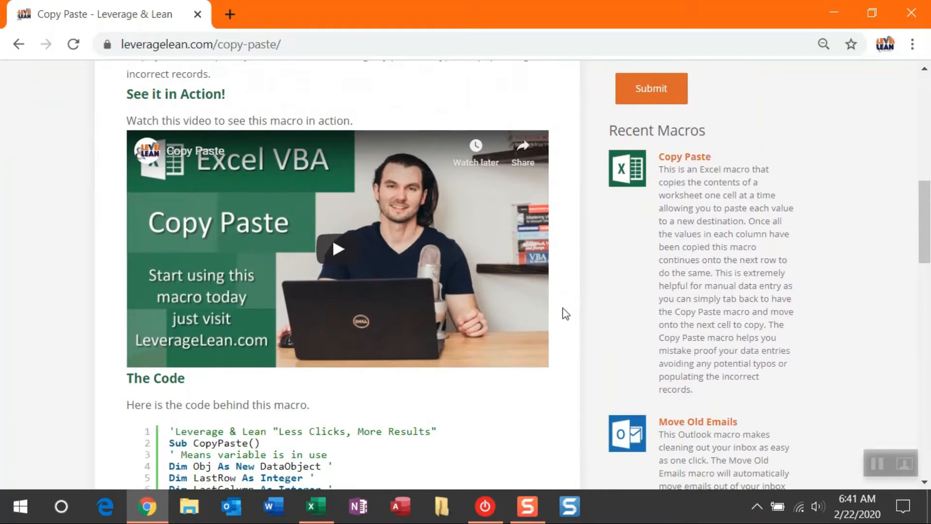
pyautogui.scroll(-5, 562, 308)
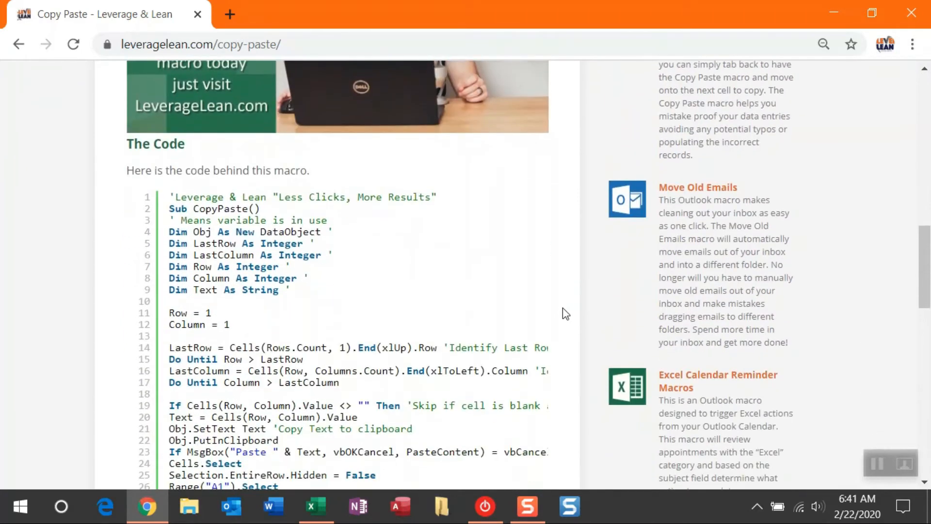
pyautogui.scroll(-1, 562, 308)
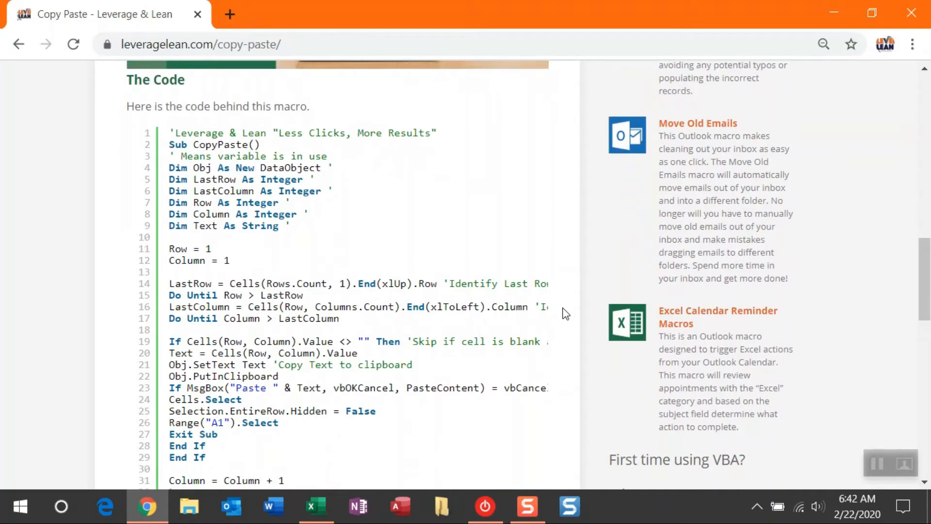
pyautogui.scroll(-4, 563, 307)
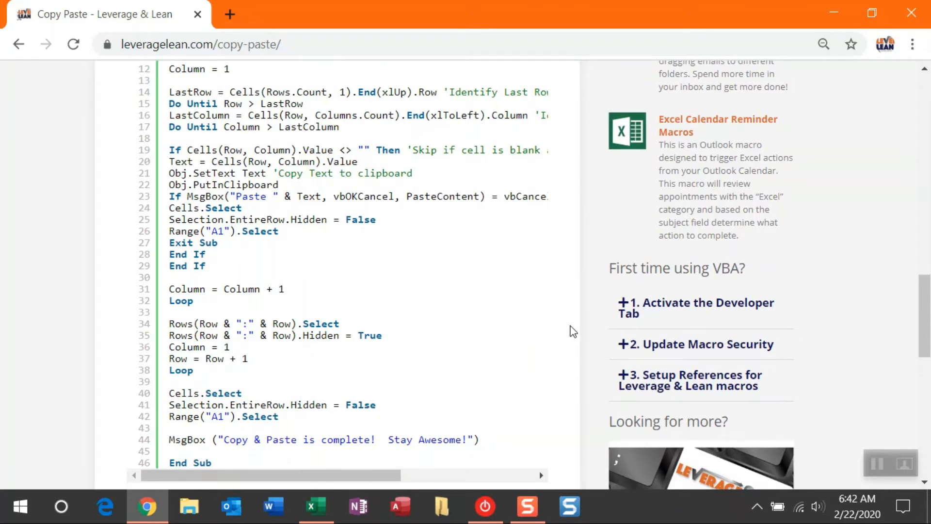
pyautogui.scroll(1, 572, 331)
pyautogui.scroll(4, 572, 331)
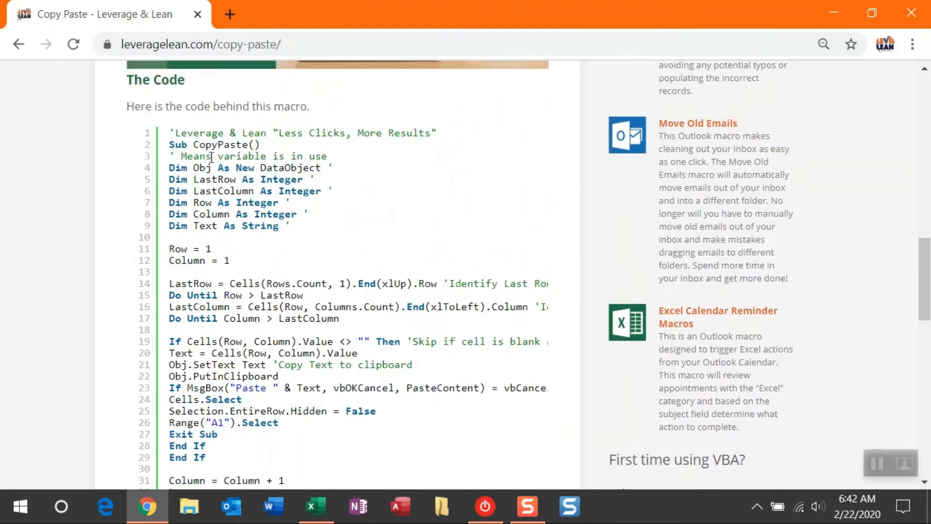
pyautogui.doubleClick(161, 136)
pyautogui.hotkey('ctrl', 'c')
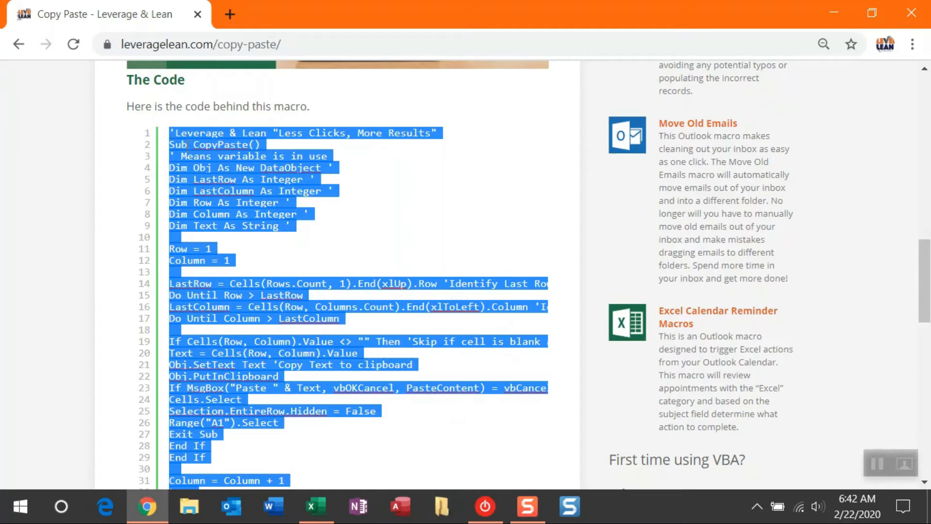
# Switch to Excel and save the blank workbook to the Desktop as CopyPaste, in Excel Macro-Enabled Workbook (*.xlsm) format.
pyautogui.click(314, 506)
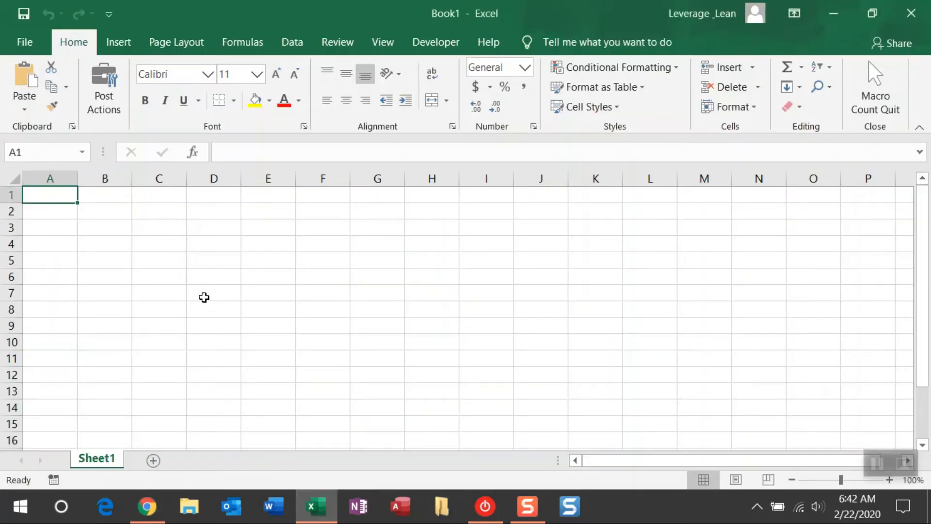
pyautogui.click(25, 43)
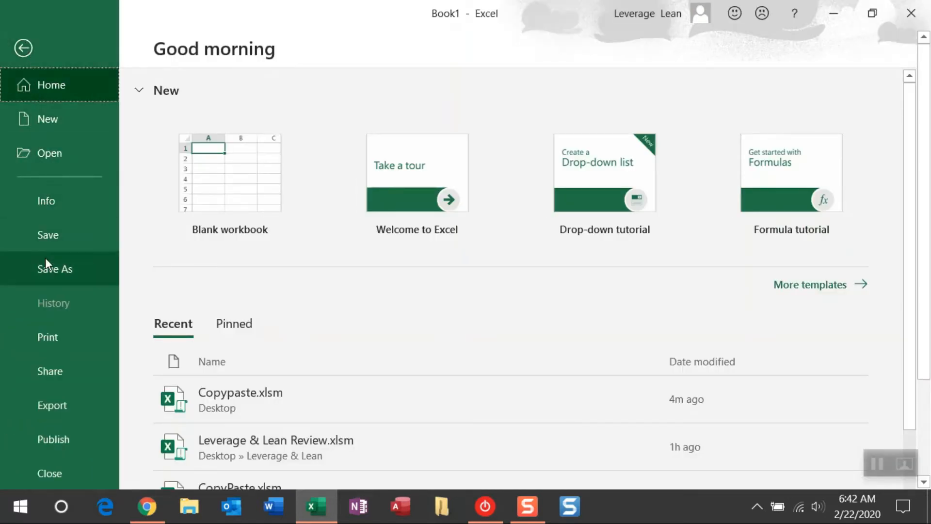
pyautogui.click(52, 274)
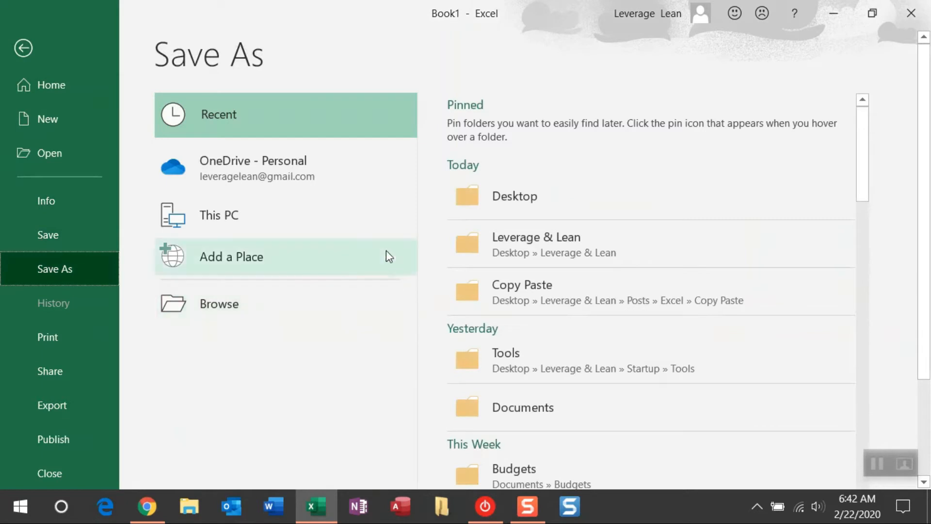
pyautogui.click(499, 198)
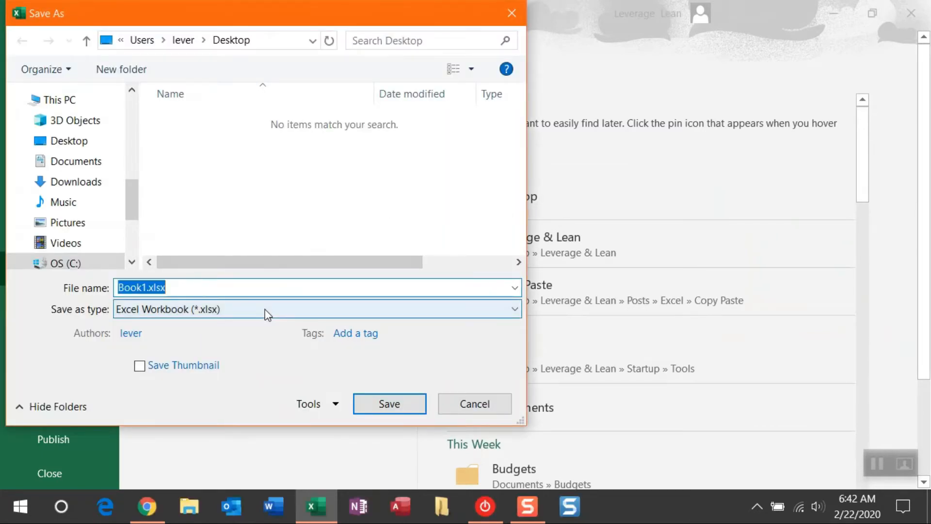
pyautogui.click(264, 309)
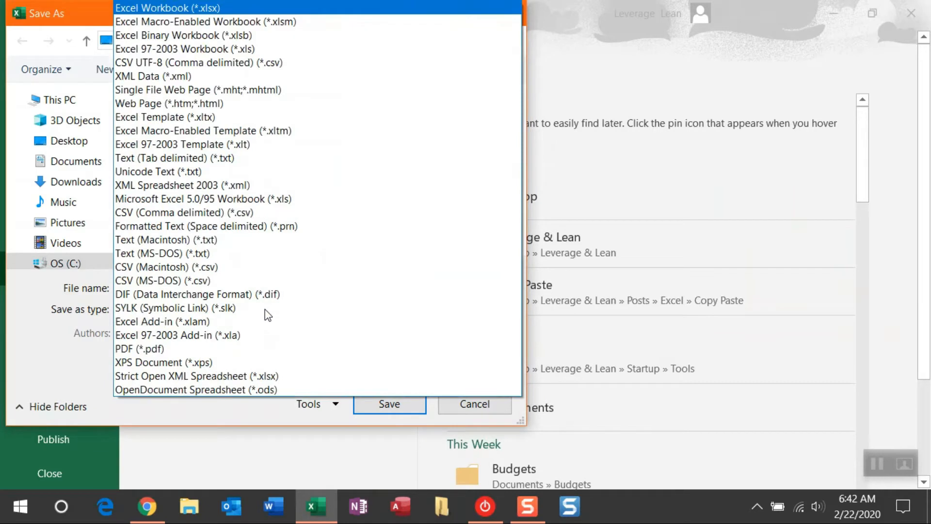
pyautogui.click(255, 22)
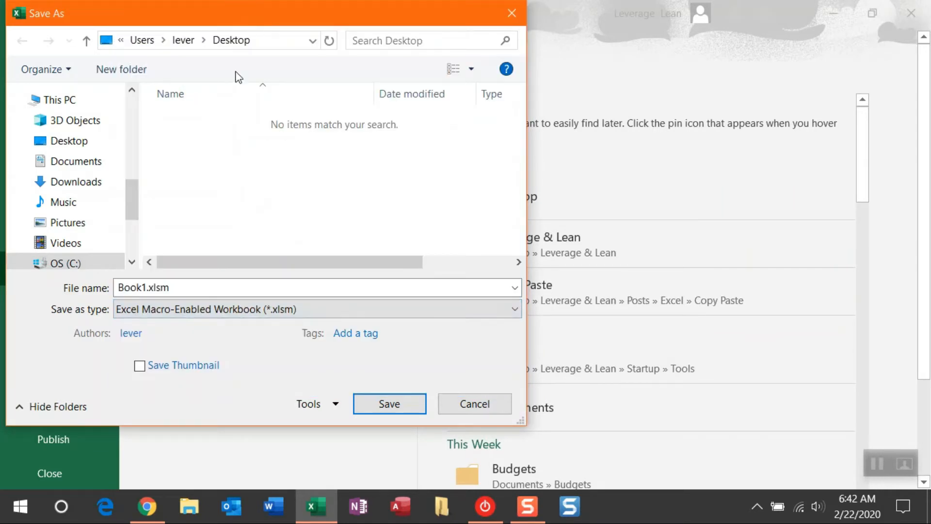
pyautogui.click(145, 287)
pyautogui.doubleClick(145, 288)
pyautogui.moveTo(147, 287); pyautogui.dragTo(100, 289)
pyautogui.write('CopyPaste')
pyautogui.click(365, 405)
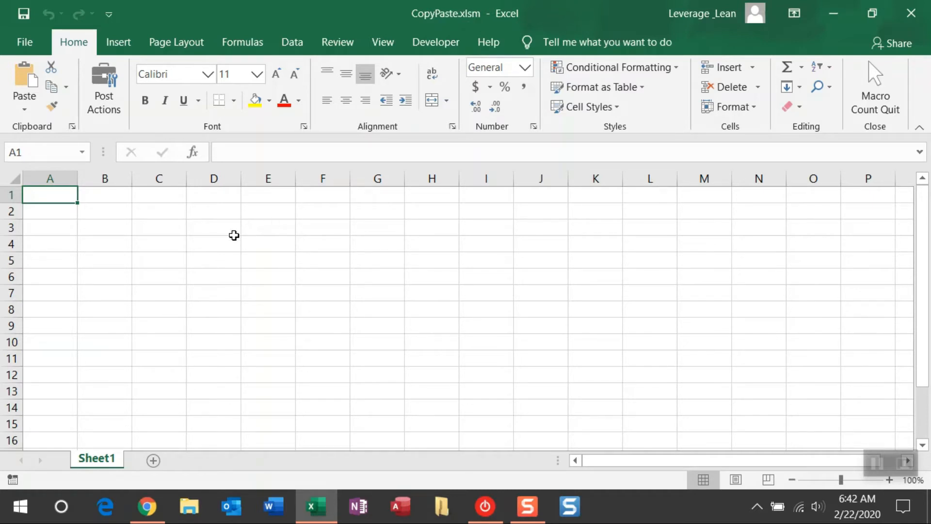
# Open the Visual Basic editor and insert a new module into the CopyPaste.xlsm project.
pyautogui.click(431, 46)
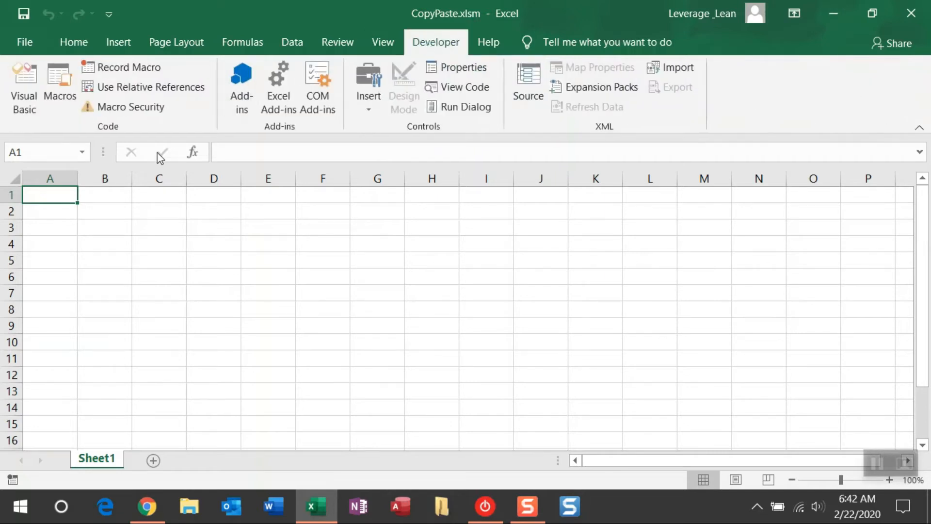
pyautogui.click(27, 114)
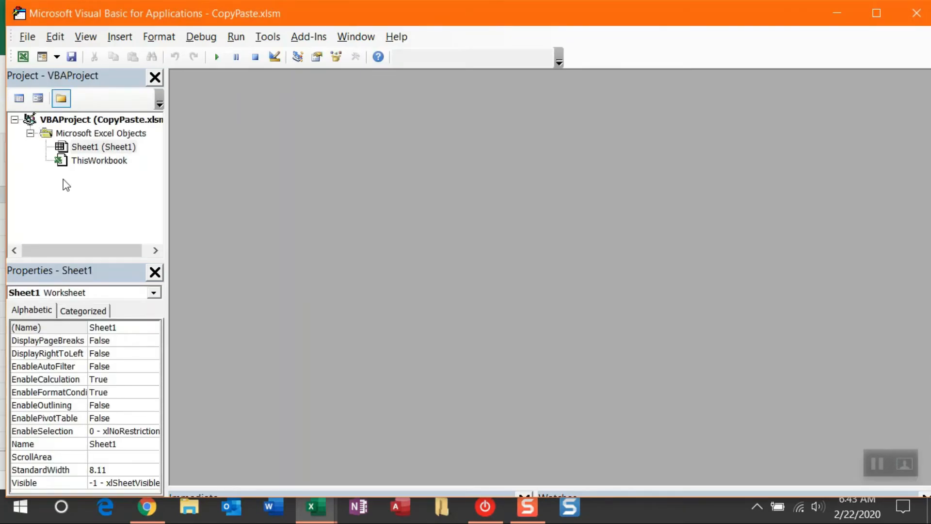
pyautogui.click(57, 57)
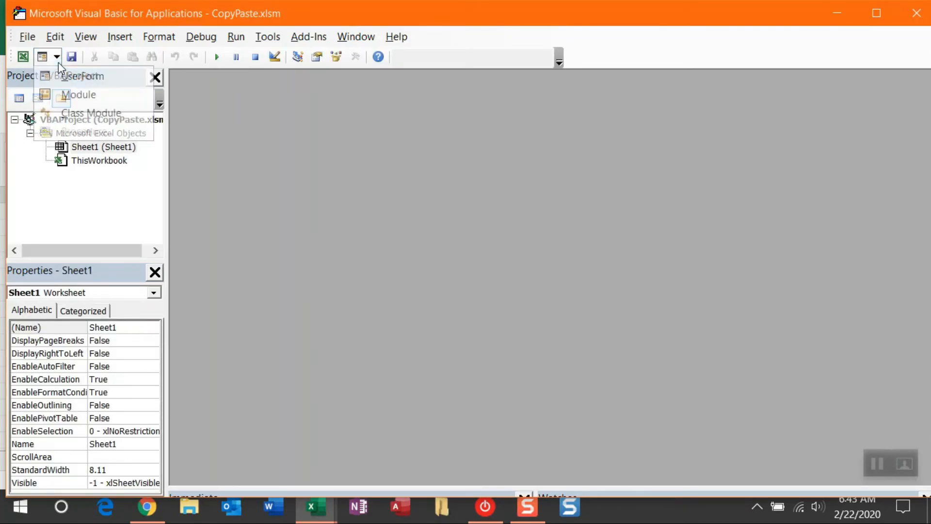
pyautogui.click(73, 95)
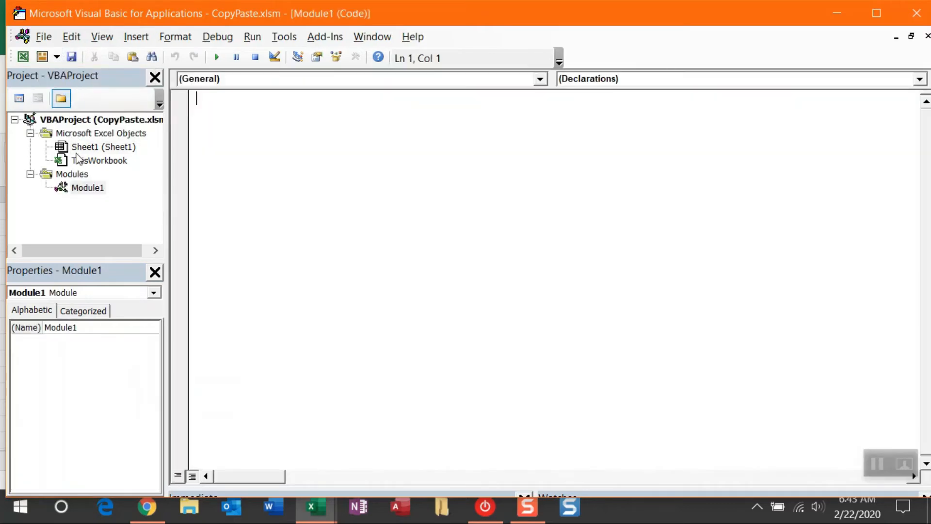
# Paste the copied CopyPaste macro code into the empty code window of Module1.
pyautogui.click(87, 189)
pyautogui.click(219, 125)
pyautogui.hotkey('ctrl', 'v')
pyautogui.scroll(6, 342, 226)
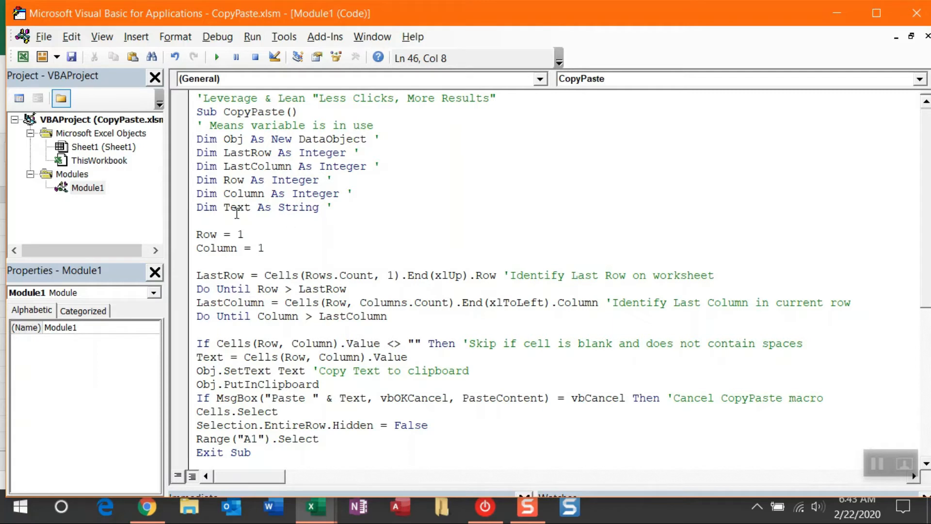
# Save CopyPaste.xlsm with its macro and close the Visual Basic editor to return to the worksheet.
pyautogui.click(72, 57)
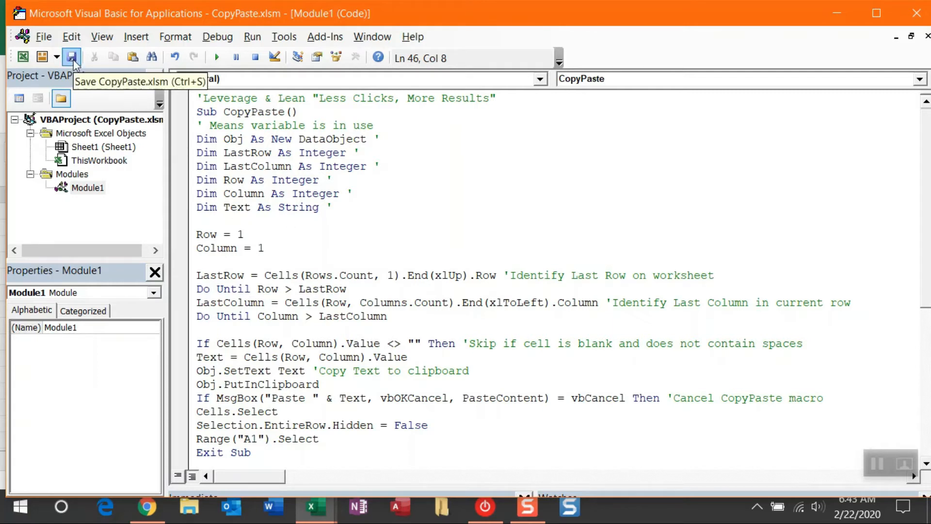
pyautogui.click(917, 13)
pyautogui.click(189, 276)
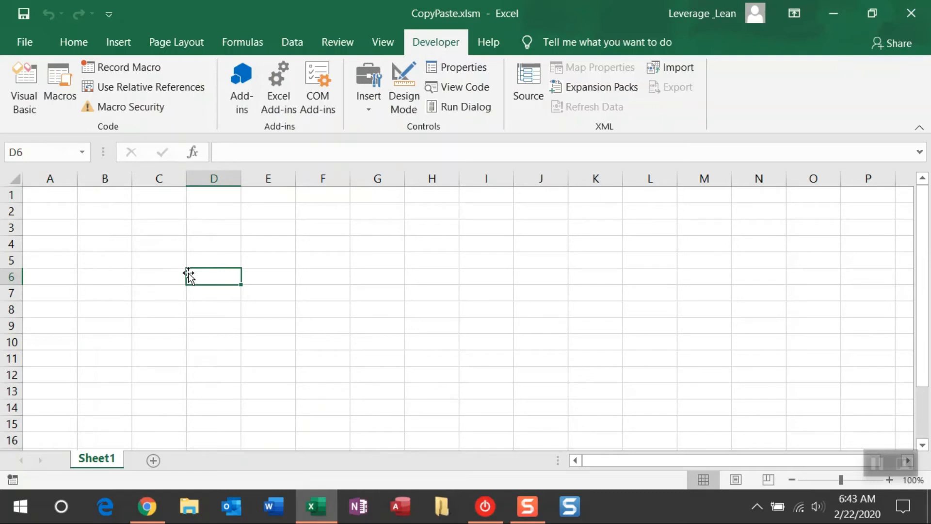
# Open the ribbon customization options and add a new custom tab directly after Home.
pyautogui.click(109, 21)
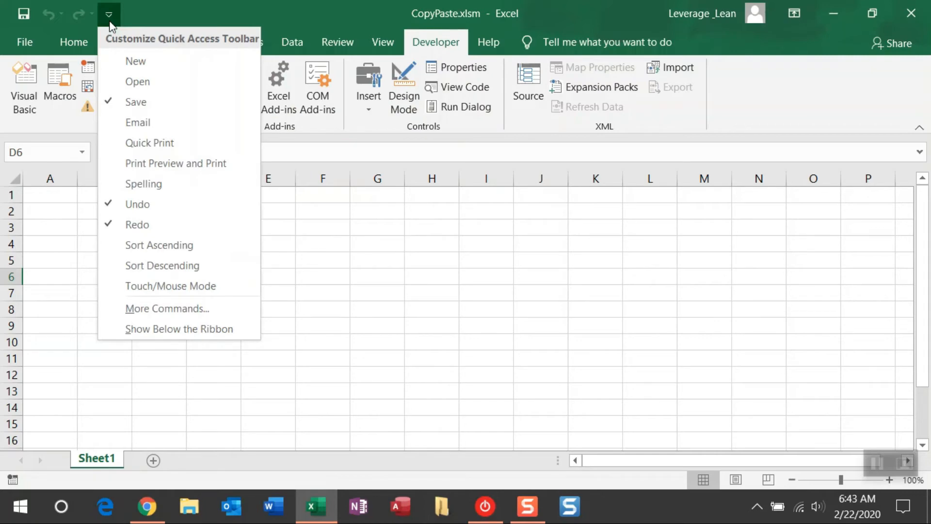
pyautogui.click(162, 308)
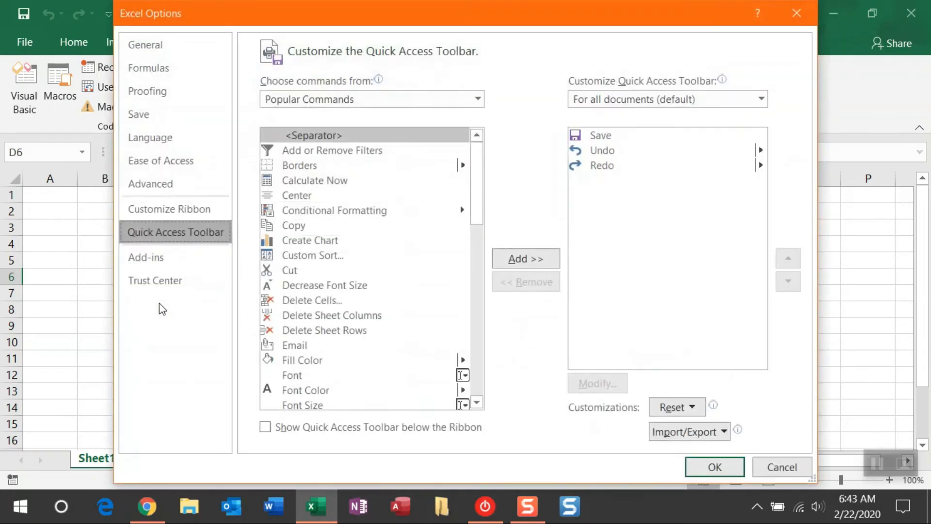
pyautogui.click(162, 214)
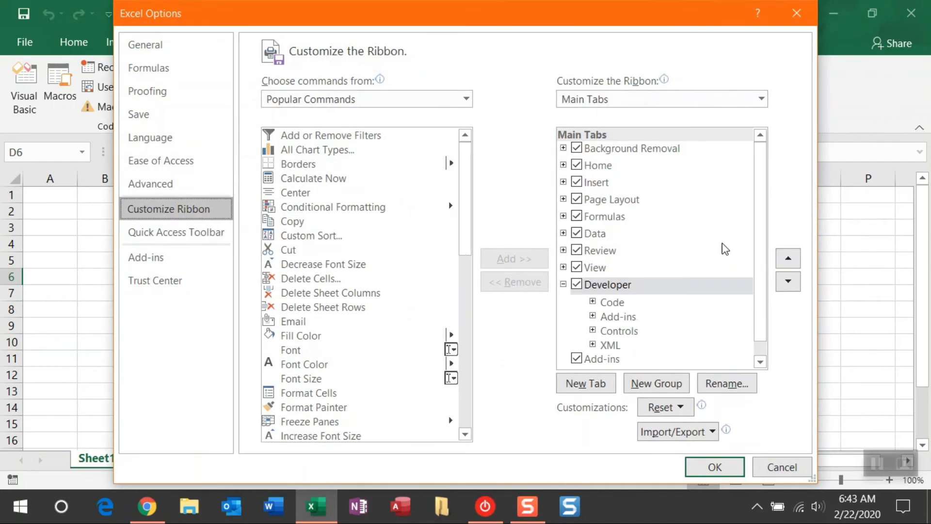
pyautogui.click(602, 171)
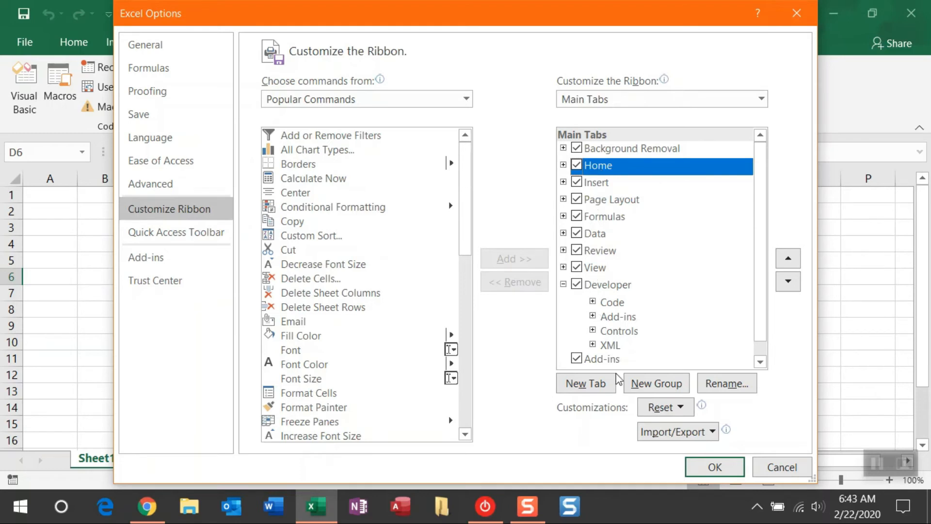
pyautogui.click(586, 384)
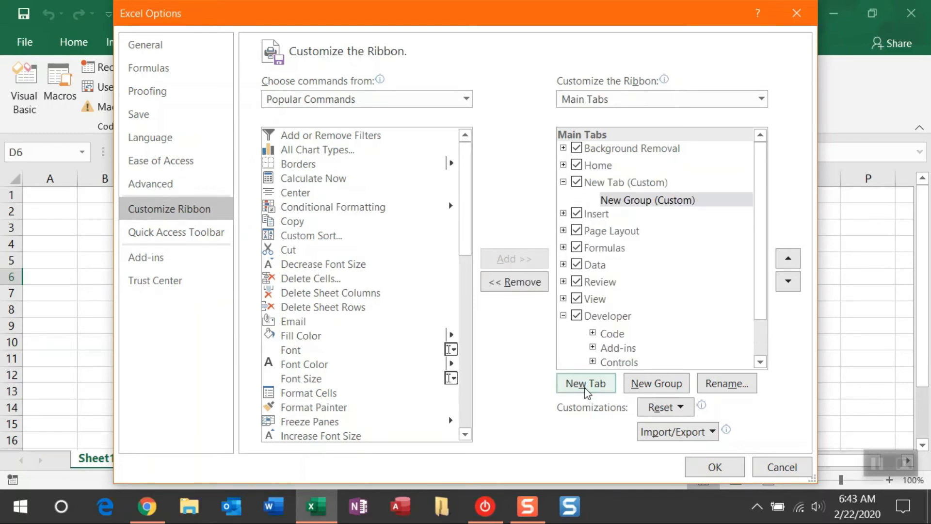
# Rename the new custom ribbon tab as Macros.
pyautogui.click(635, 182)
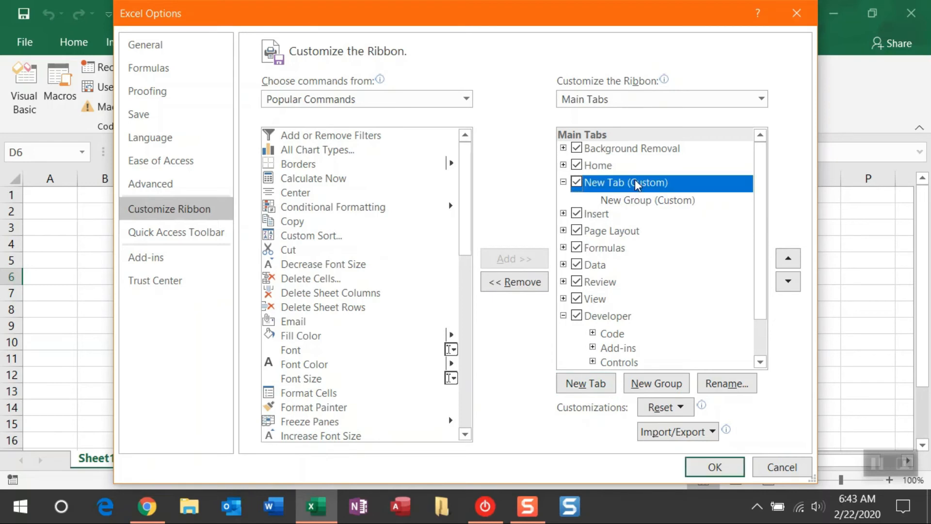
pyautogui.click(716, 385)
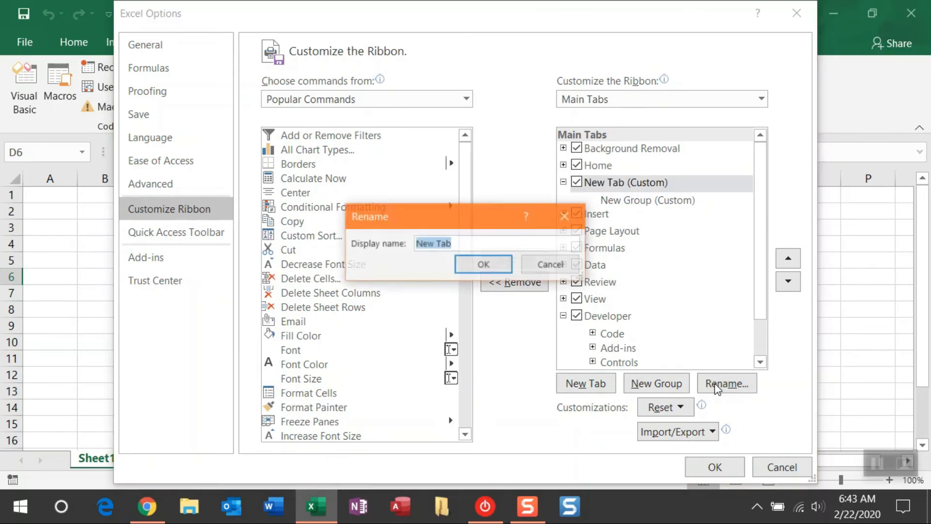
pyautogui.write('Macros')
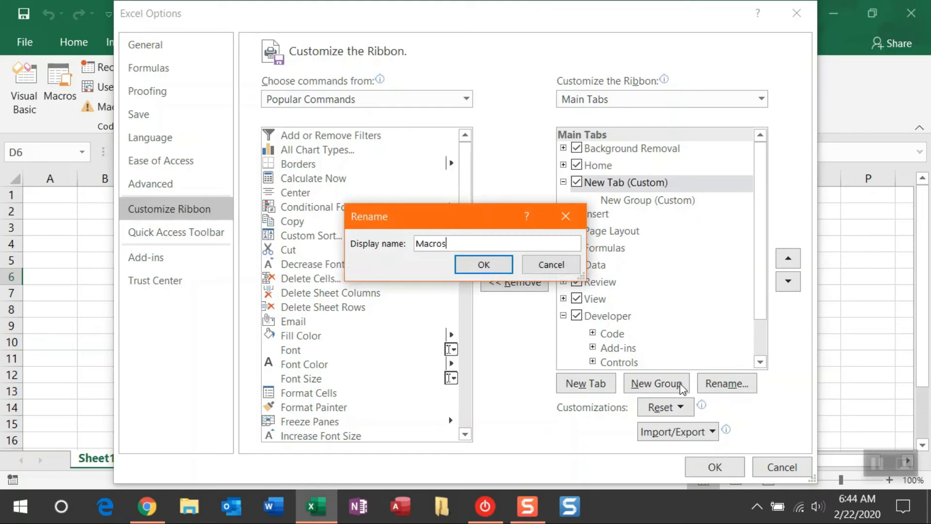
pyautogui.click(498, 270)
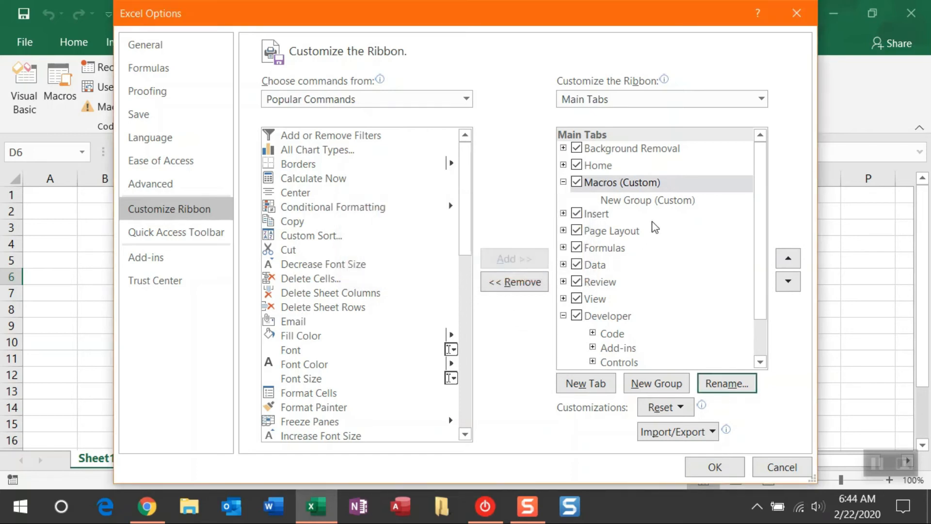
# Clear the display name of the new group under the custom Macros tab so it is blank.
pyautogui.click(654, 200)
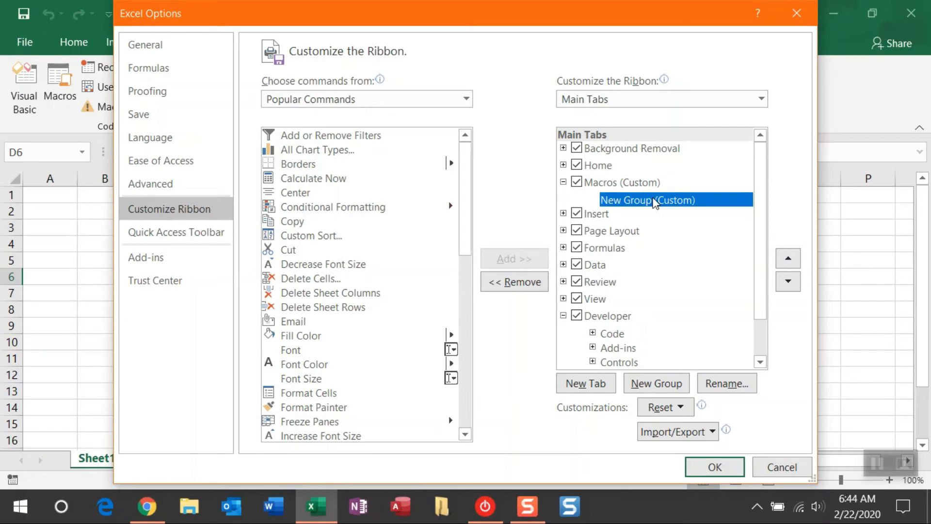
pyautogui.click(728, 383)
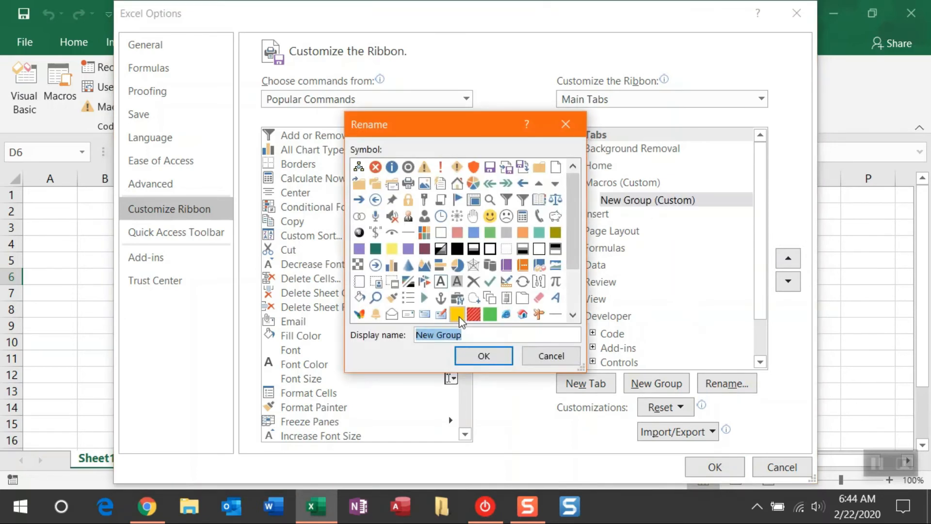
pyautogui.press('BackSpace')
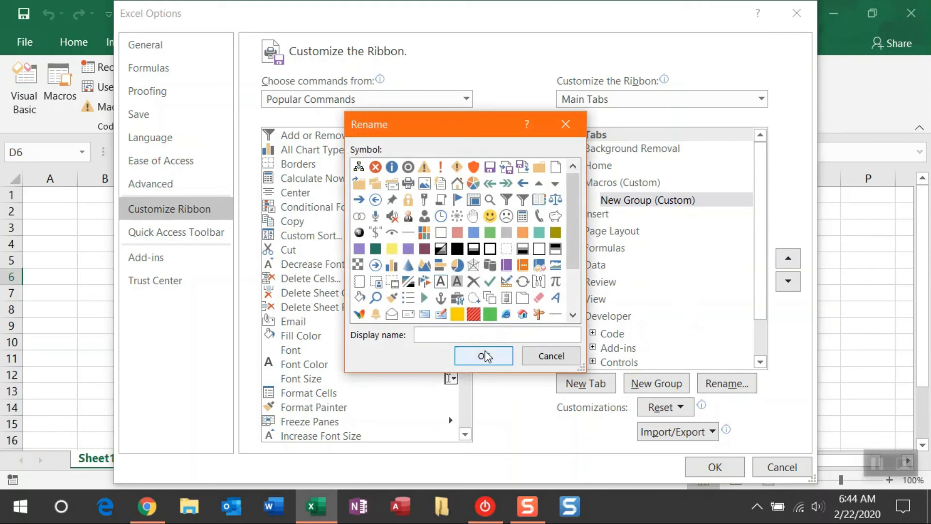
pyautogui.click(485, 356)
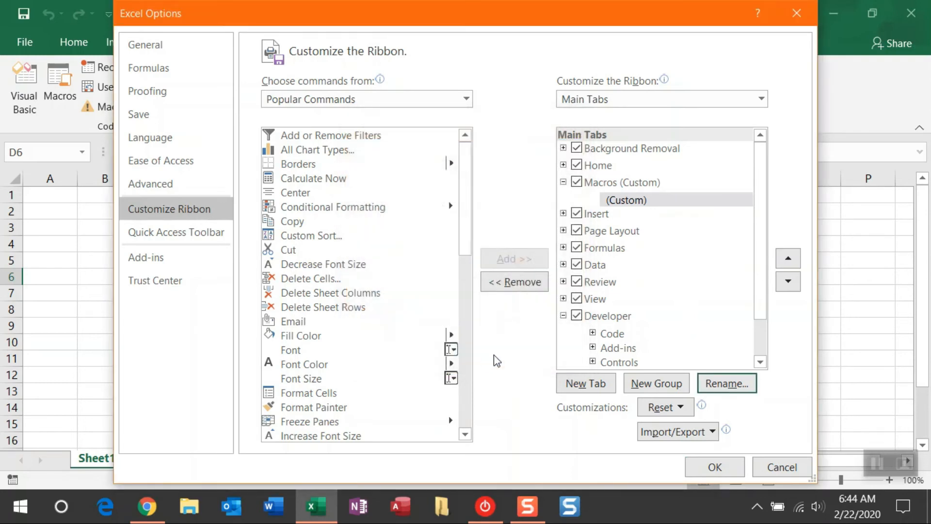
# Add the CopyPaste macro to the blank custom group under the Macros tab.
pyautogui.click(638, 209)
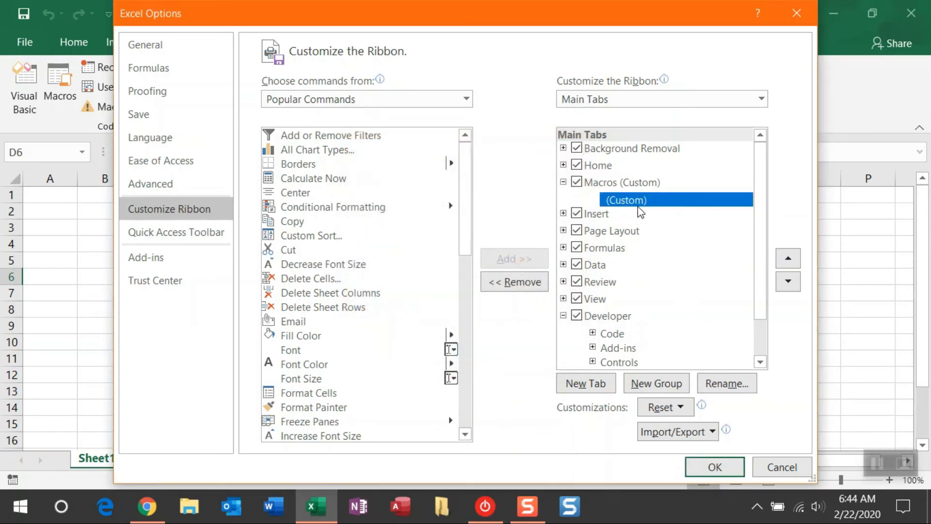
pyautogui.click(466, 99)
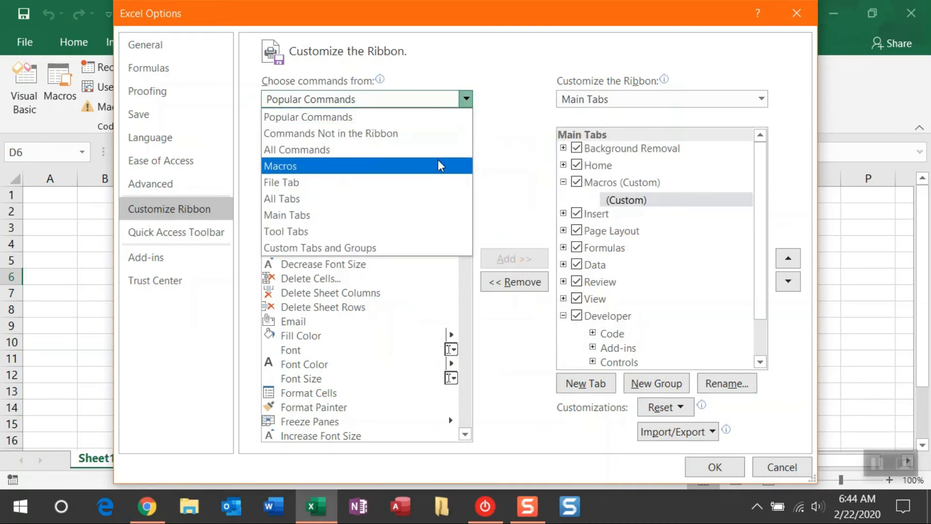
pyautogui.click(440, 166)
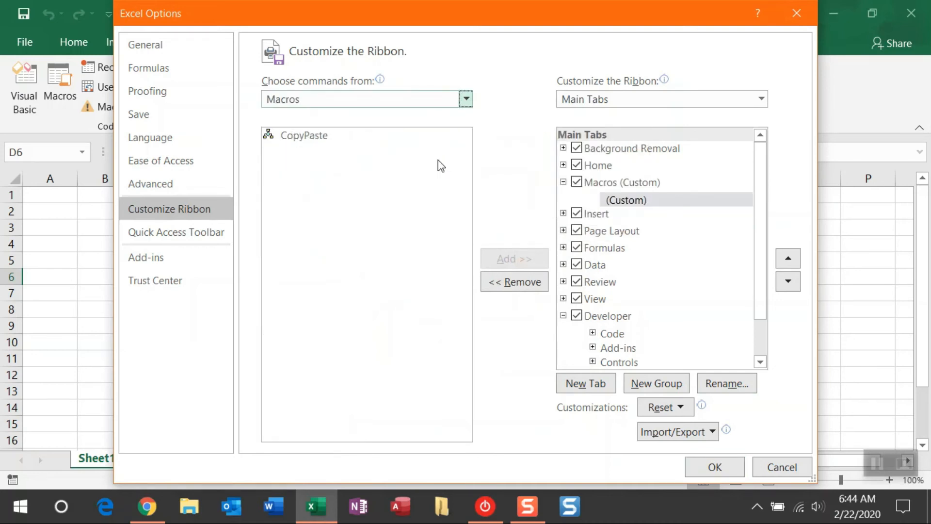
pyautogui.click(352, 138)
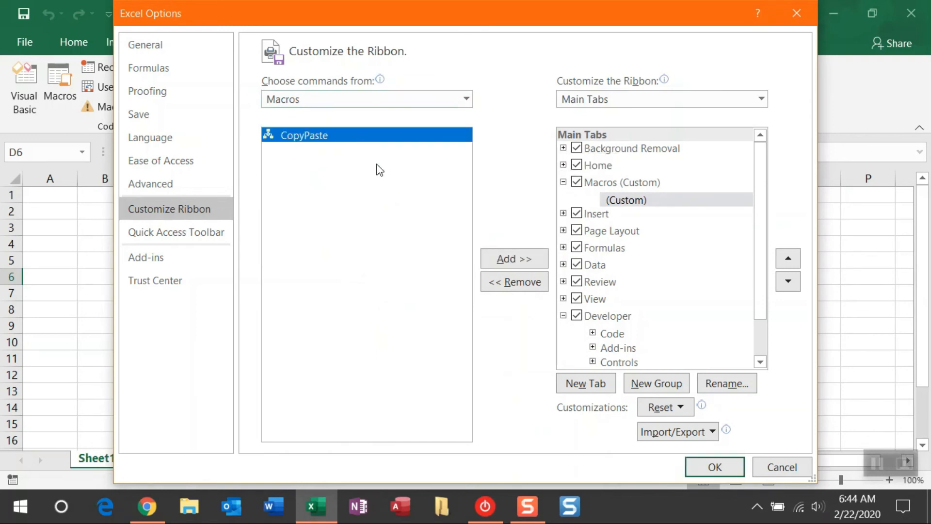
pyautogui.click(502, 260)
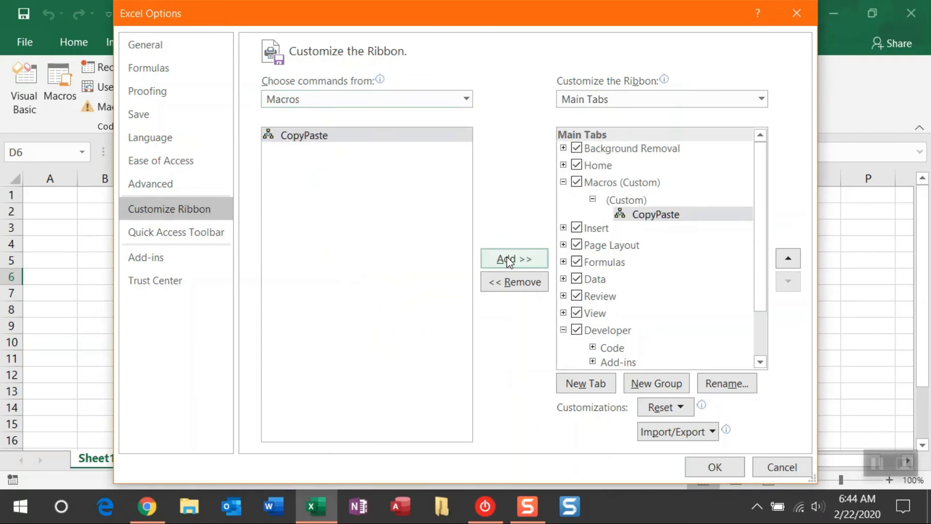
# Rename the added CopyPaste command as Copy Paste and give it the circular-arrows symbol.
pyautogui.click(735, 384)
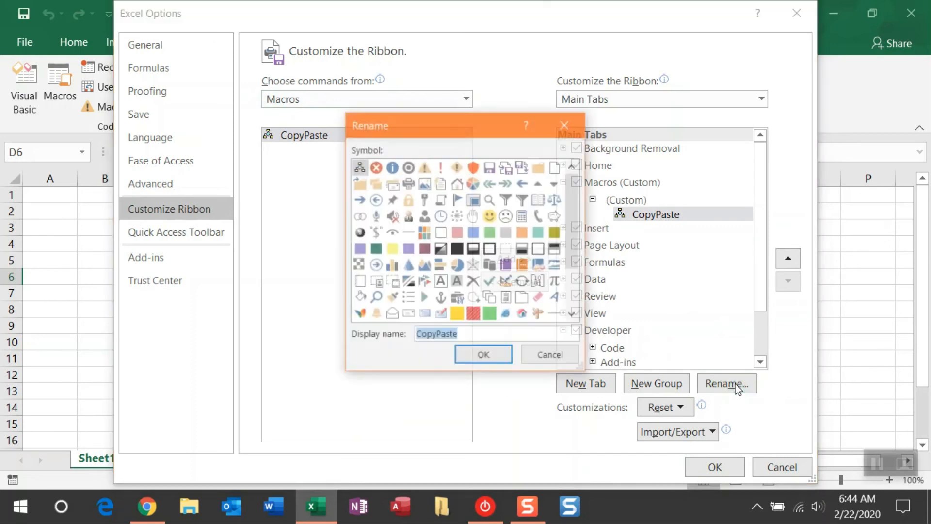
pyautogui.click(437, 334)
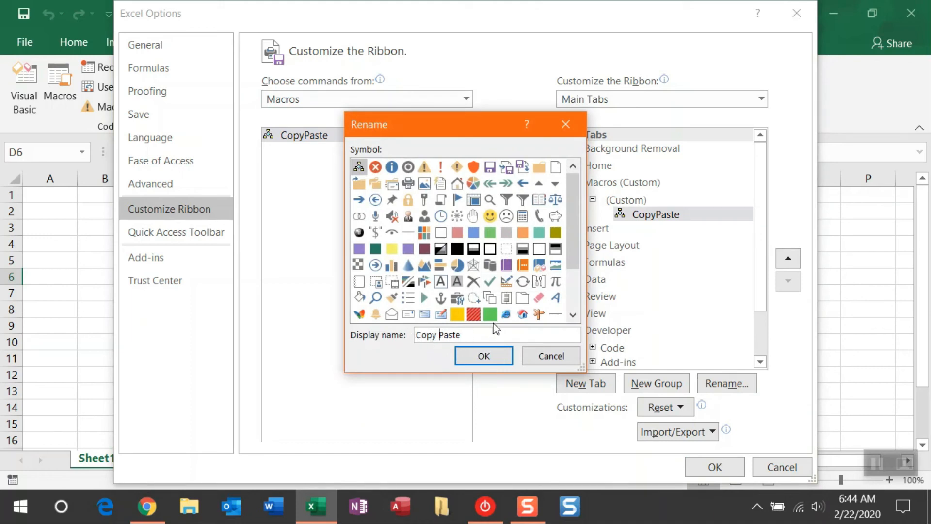
pyautogui.click(522, 285)
pyautogui.click(482, 356)
# Apply the ribbon customization and display the new Macros tab on the ribbon.
pyautogui.click(697, 466)
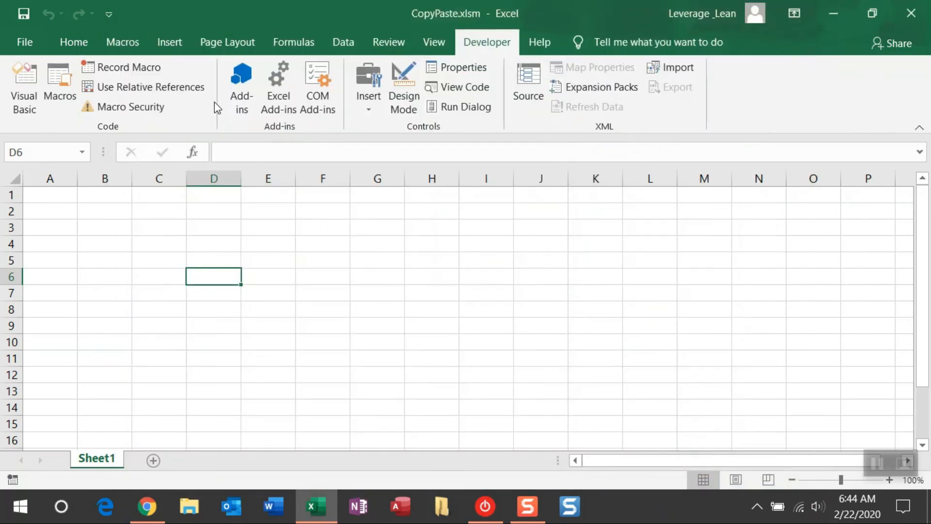
pyautogui.click(129, 47)
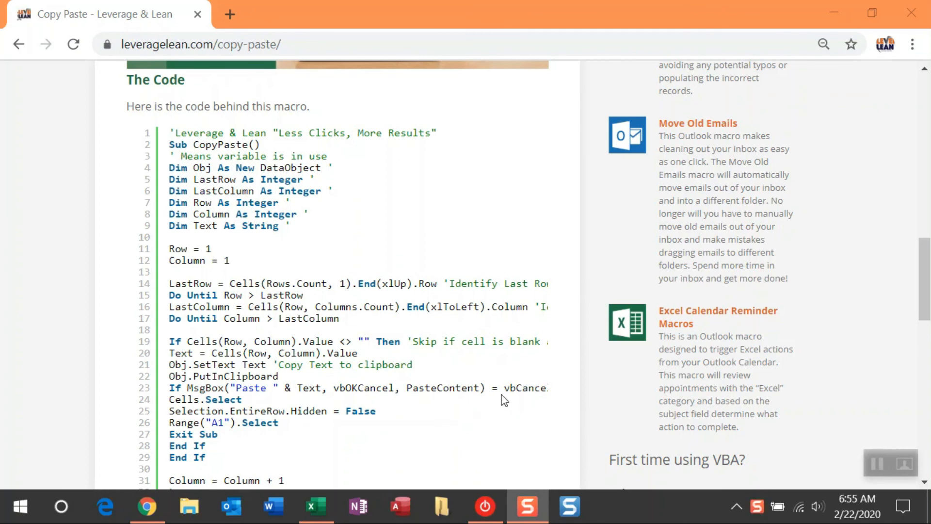
pyautogui.scroll(2, 567, 303)
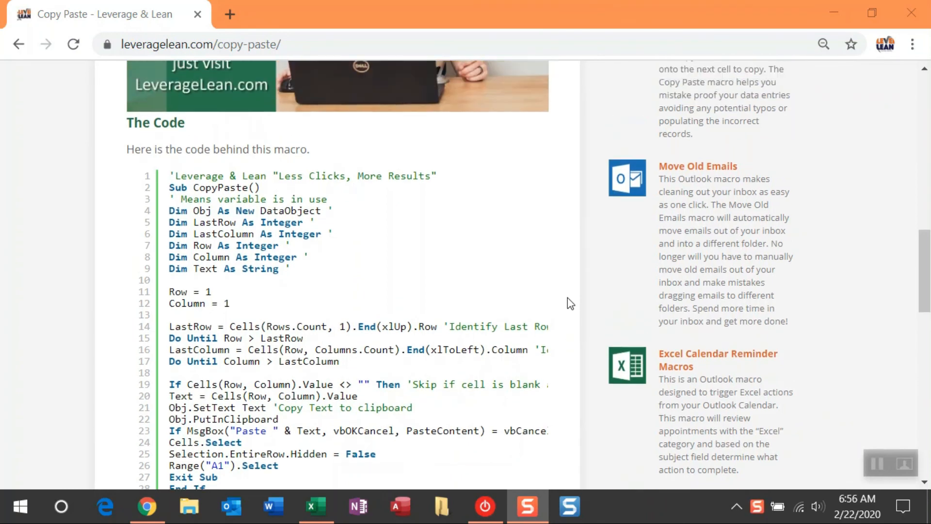
pyautogui.scroll(10, 567, 298)
pyautogui.scroll(5, 567, 298)
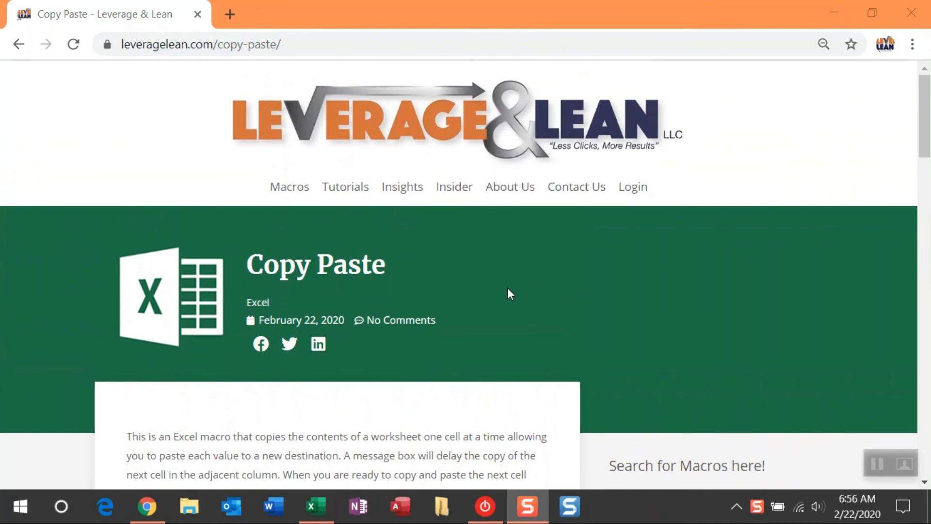